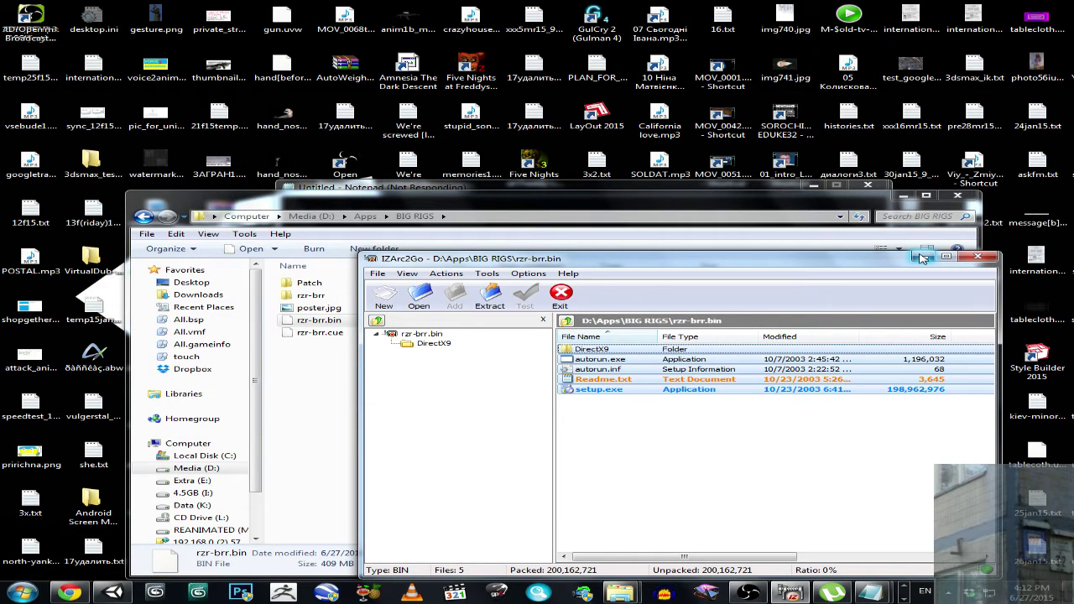
# Move the rzr-brr.bin archive window aside and bring the BIG RIGS folder window to the front
pyautogui.moveTo(920, 258); pyautogui.dragTo(893, 247)
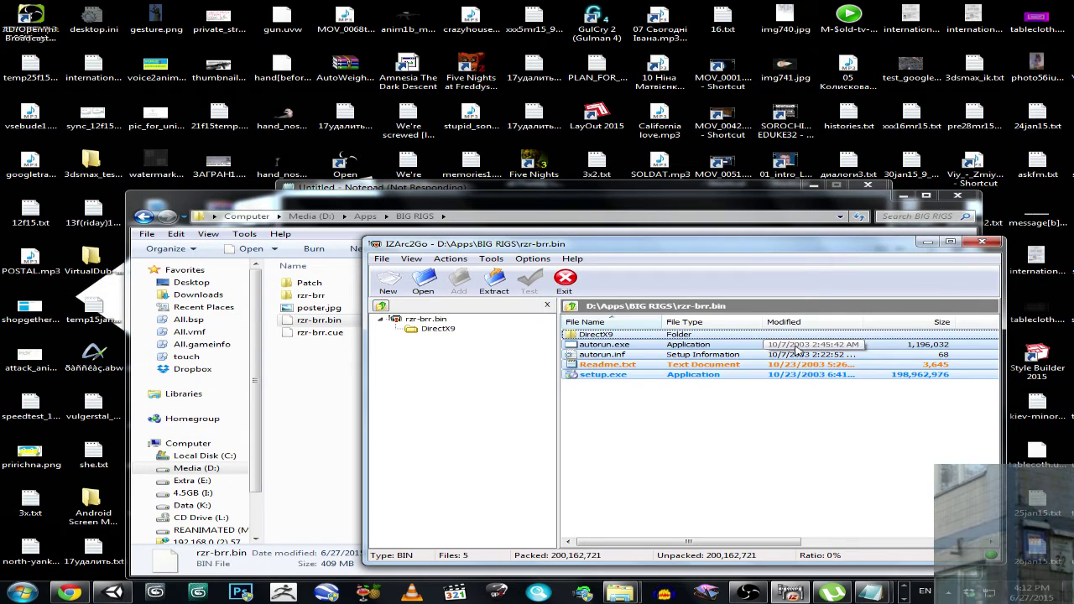
pyautogui.moveTo(765, 250); pyautogui.dragTo(820, 258)
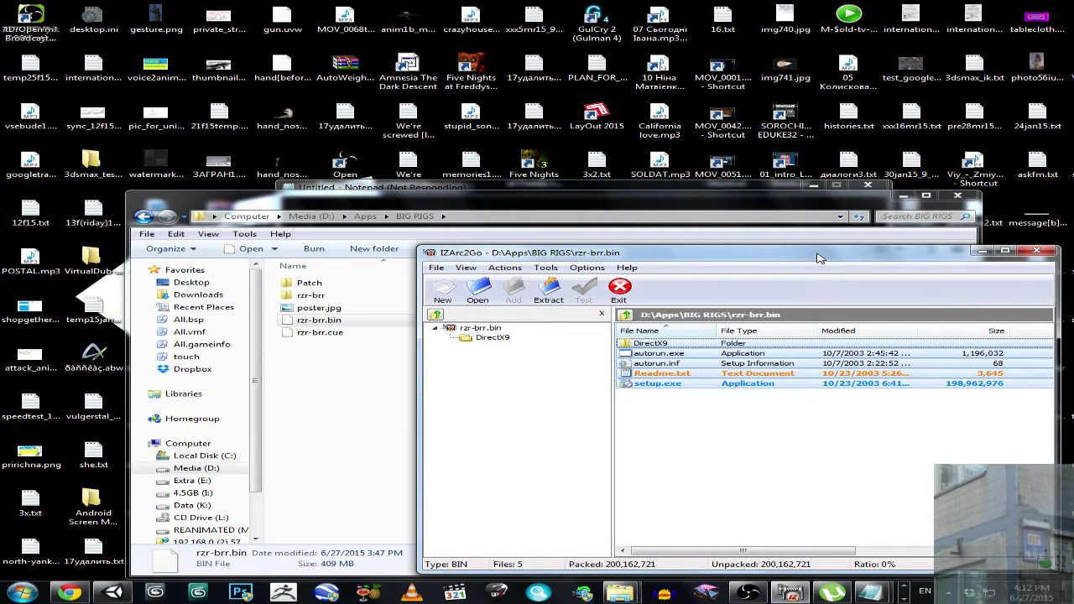
pyautogui.moveTo(750, 592)
pyautogui.click(332, 256)
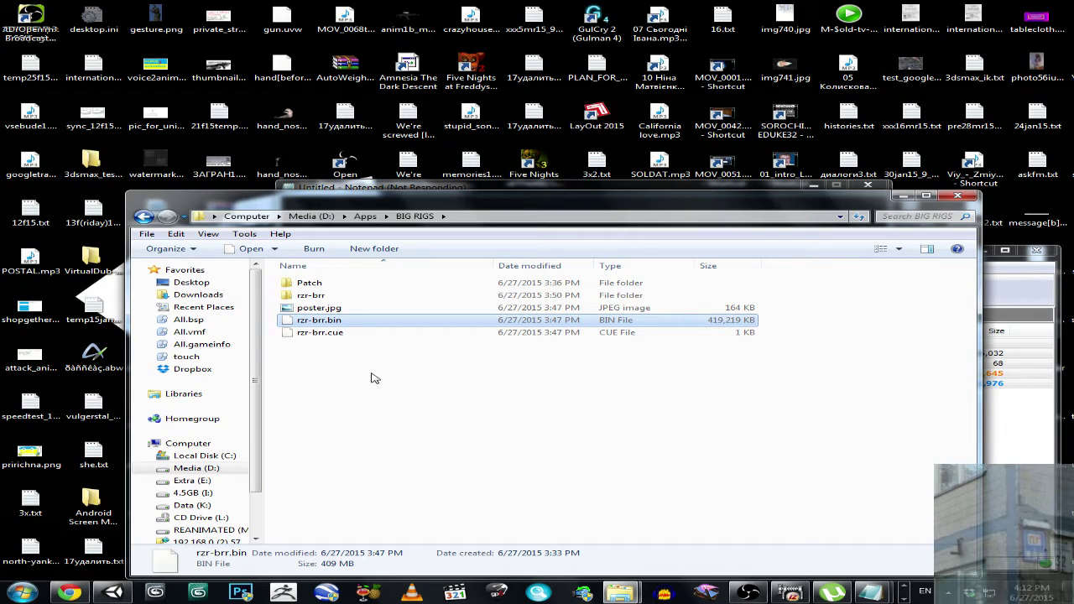
# Open the rzr-brr.bin disc image from the BIG RIGS folder and examine the game setup files it contains
pyautogui.click(334, 323)
pyautogui.click(335, 339)
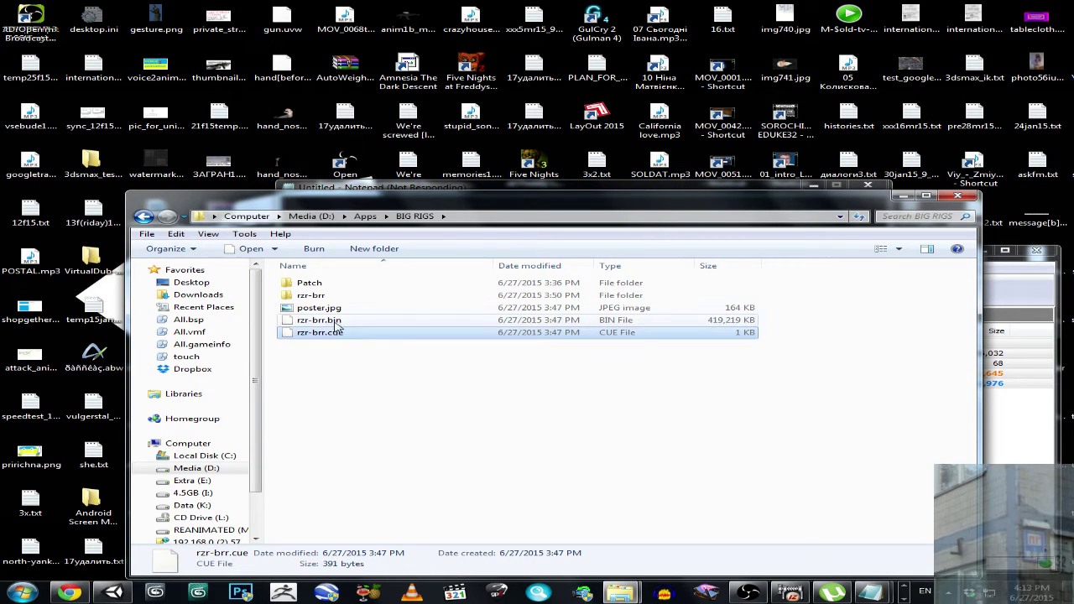
pyautogui.click(338, 326)
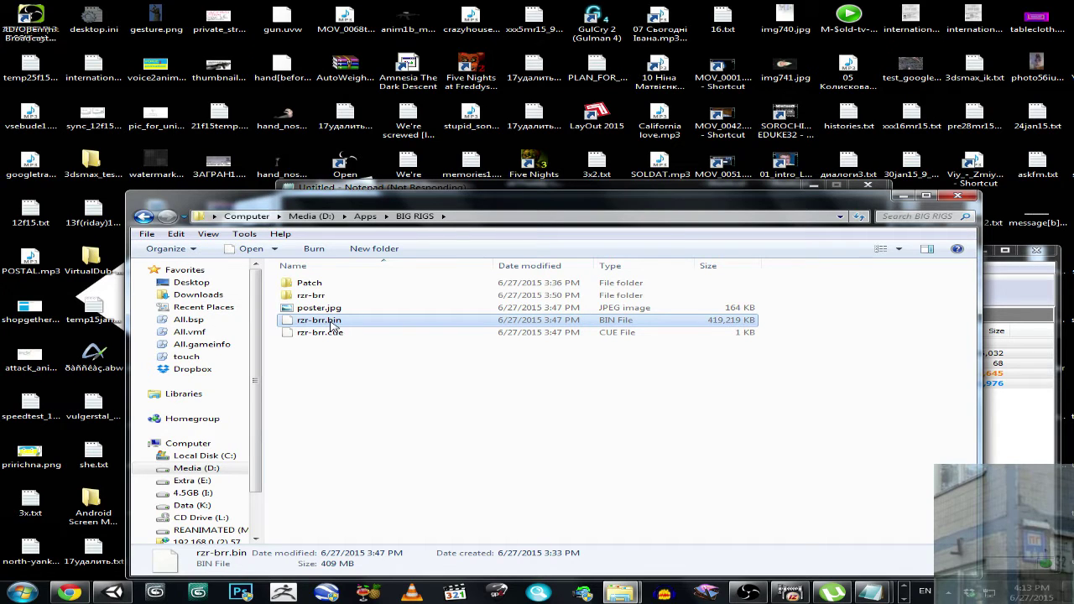
pyautogui.press('Return')
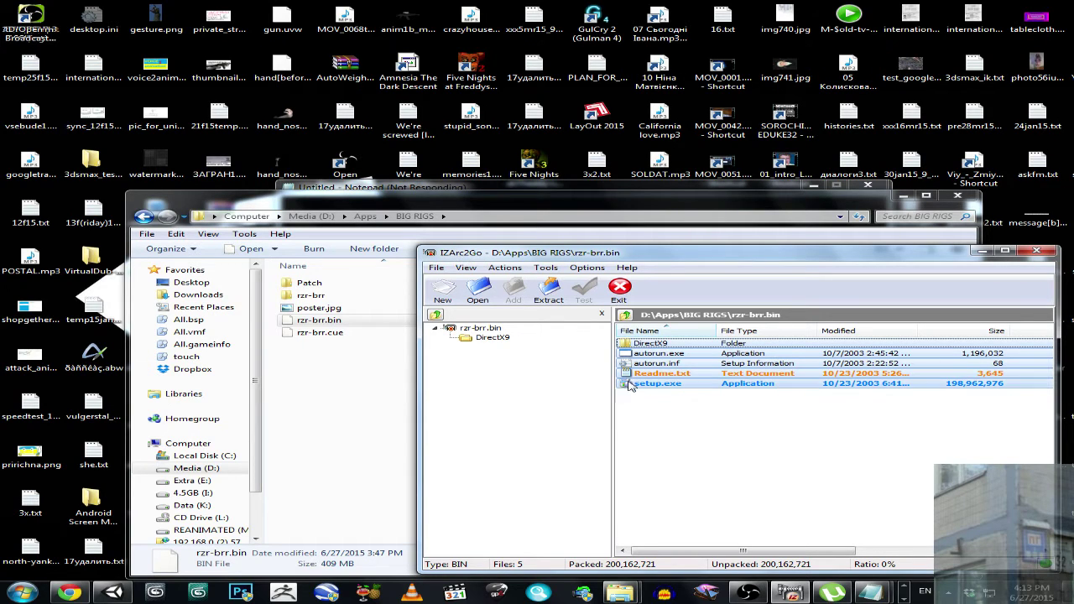
pyautogui.moveTo(708, 400); pyautogui.dragTo(648, 345)
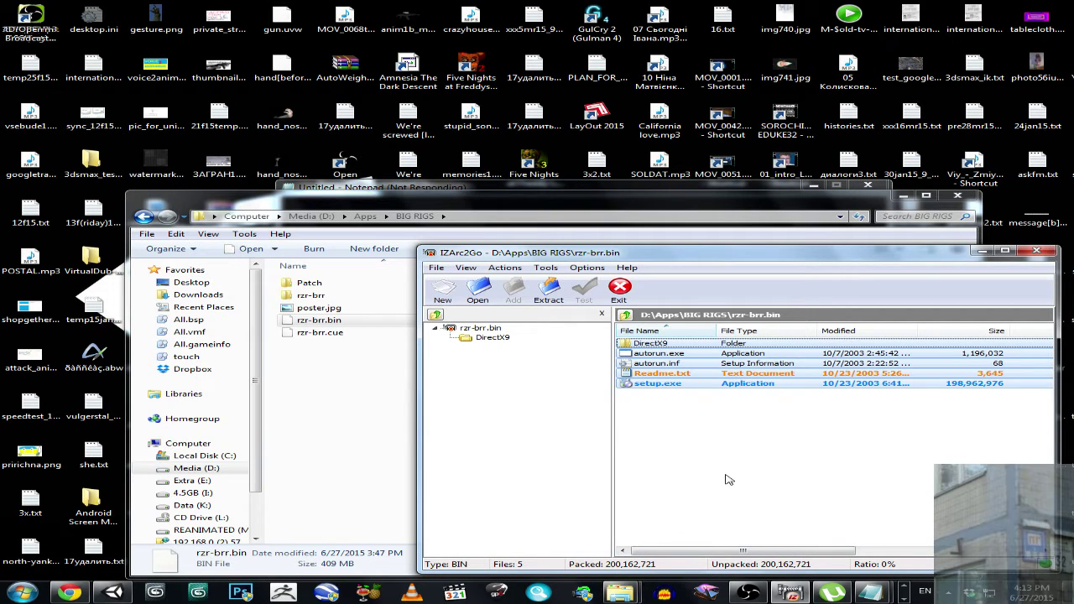
# Bring the Big Rigs Racing folder window inside 27jun15_3_52pm to the front
pyautogui.click(620, 593)
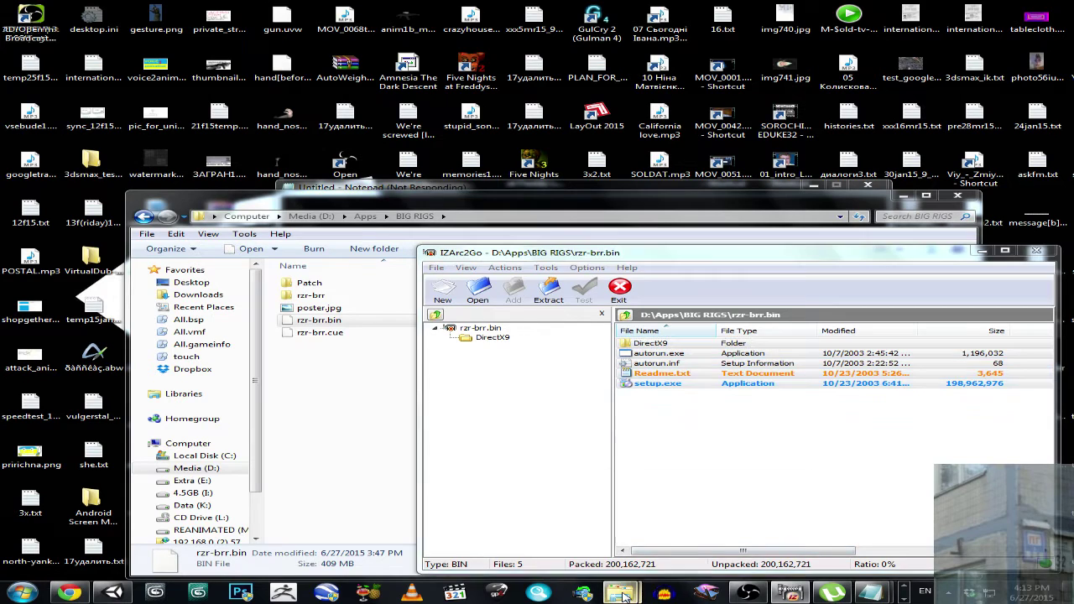
pyautogui.moveTo(705, 535)
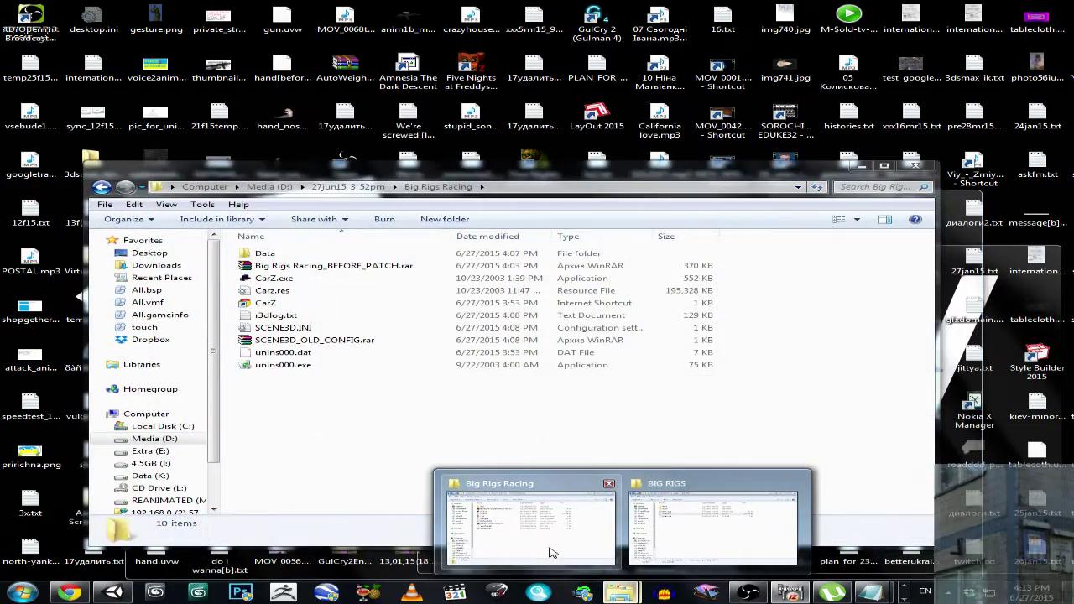
pyautogui.click(550, 545)
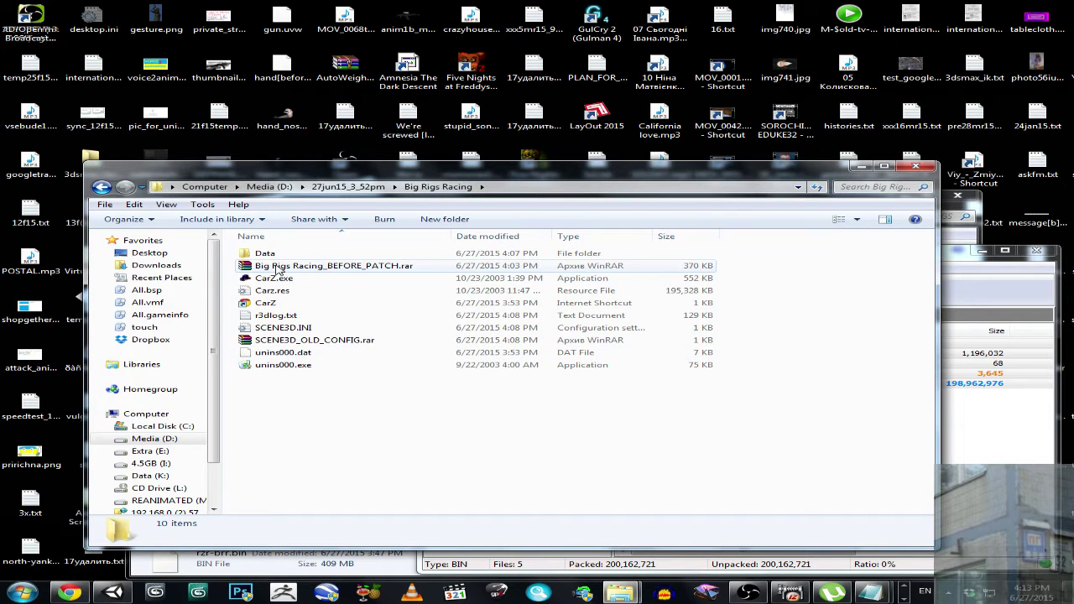
pyautogui.press('super')
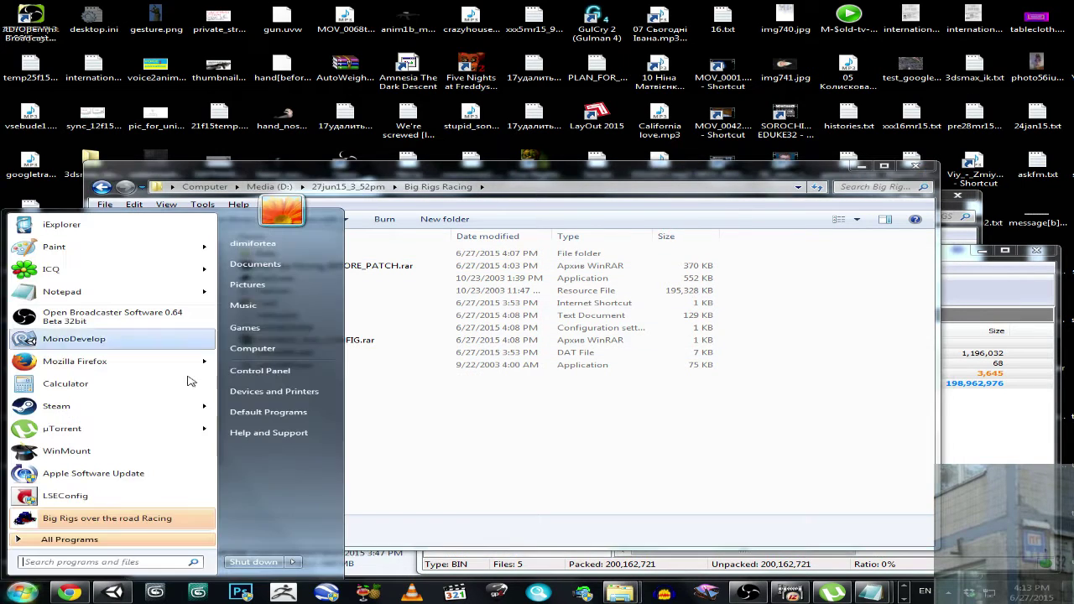
pyautogui.press('super')
# Open the Patch folder under D:\Apps\BIG RIGS in a new file window
pyautogui.press('super+e')
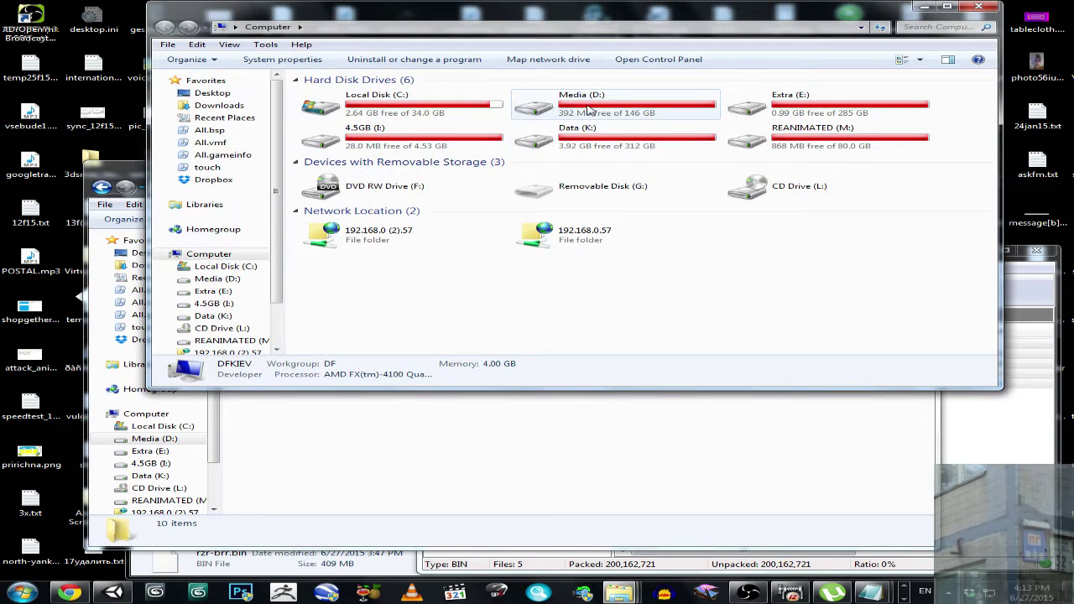
pyautogui.doubleClick(537, 103)
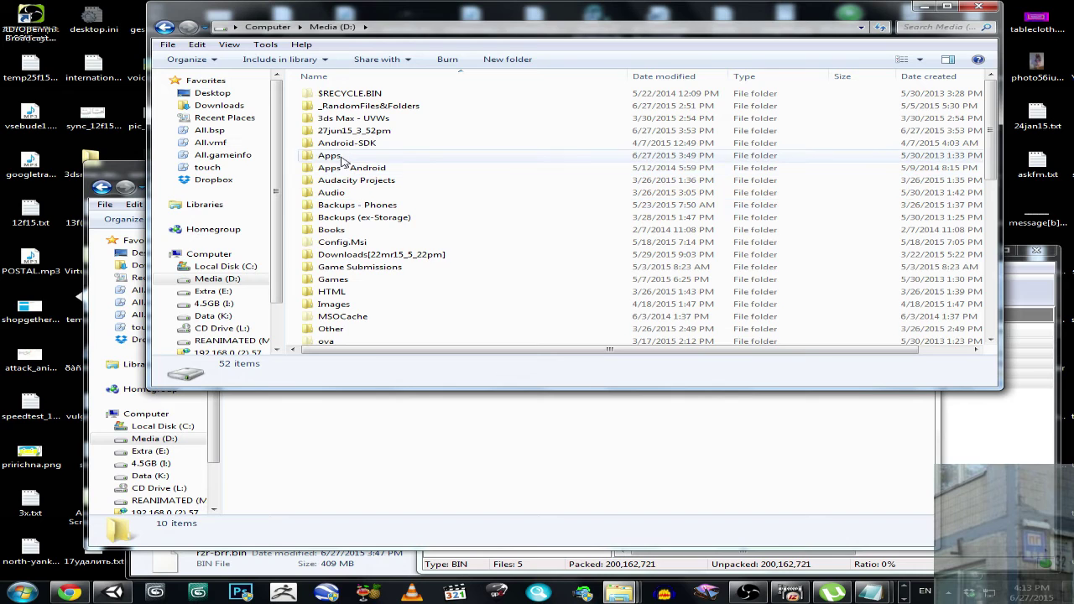
pyautogui.doubleClick(340, 159)
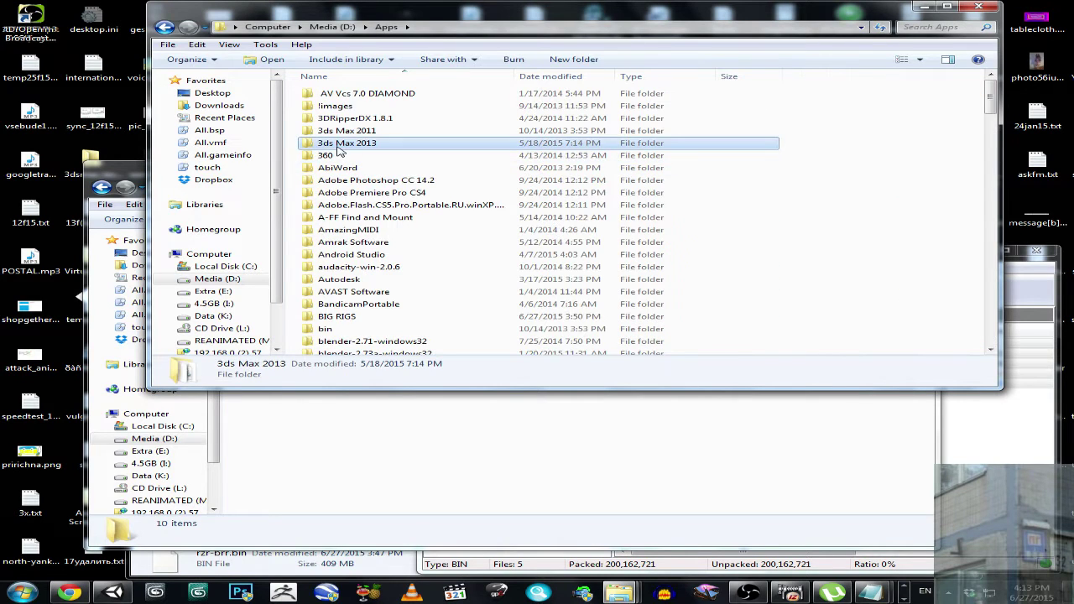
pyautogui.press('b')
pyautogui.doubleClick(354, 317)
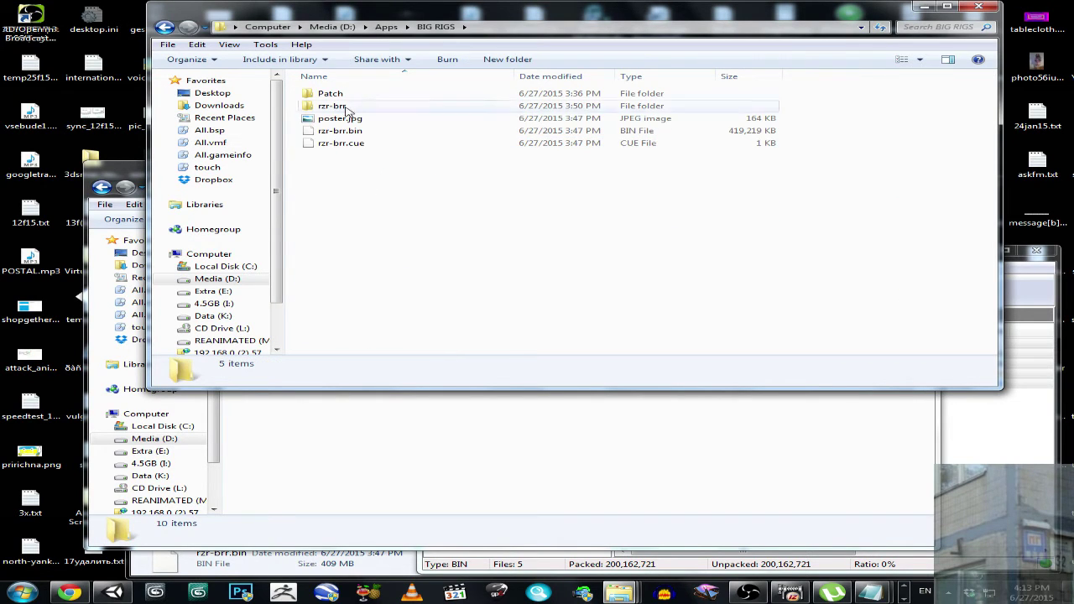
pyautogui.doubleClick(339, 95)
# Open bigrigspatch_nov16.exe as an archive in 7-Zip
pyautogui.click(339, 94)
pyautogui.rightClick(339, 94)
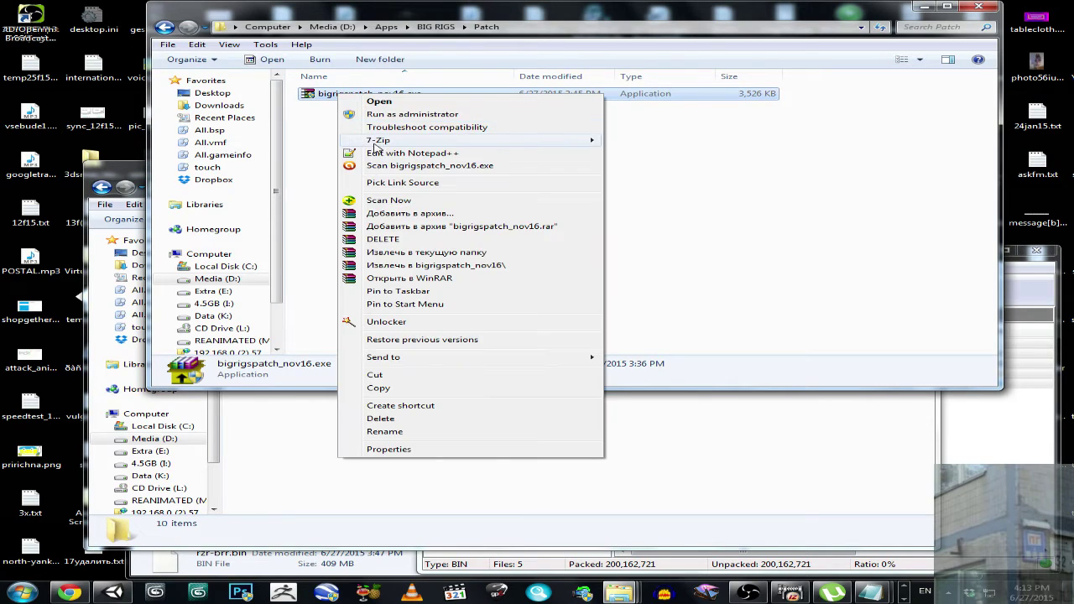
pyautogui.moveTo(415, 143)
pyautogui.click(657, 140)
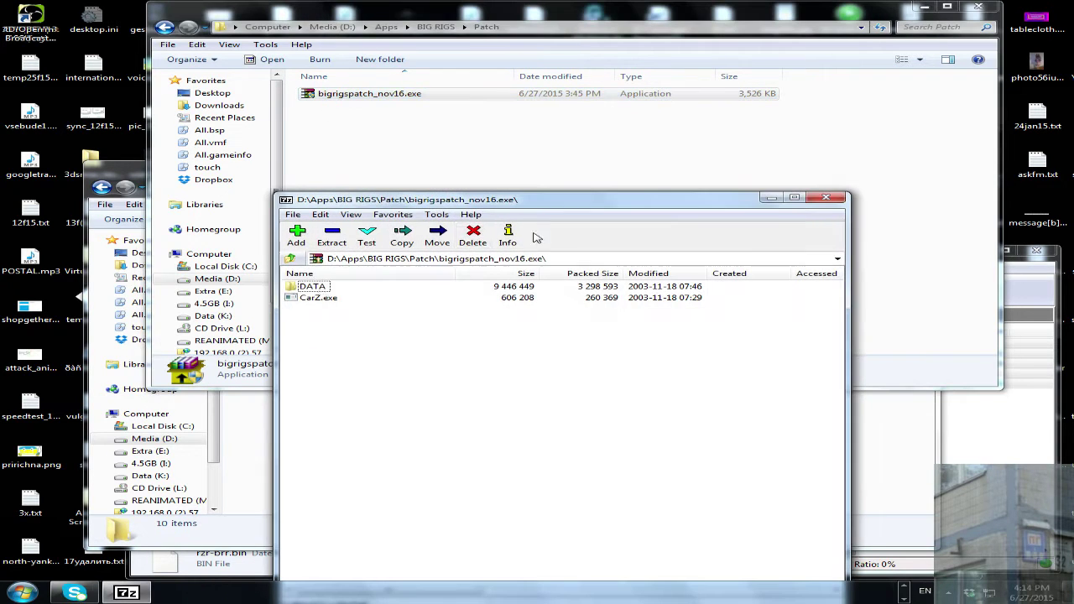
# Examine CarZ.exe and the contents of the DATA folder inside the patch archive
pyautogui.click(313, 299)
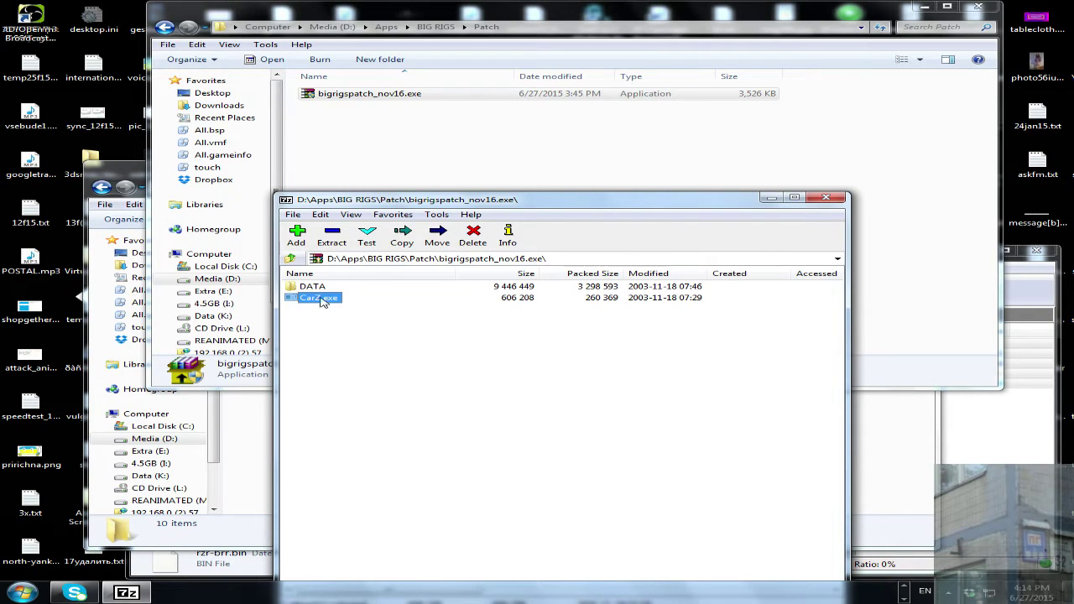
pyautogui.doubleClick(312, 287)
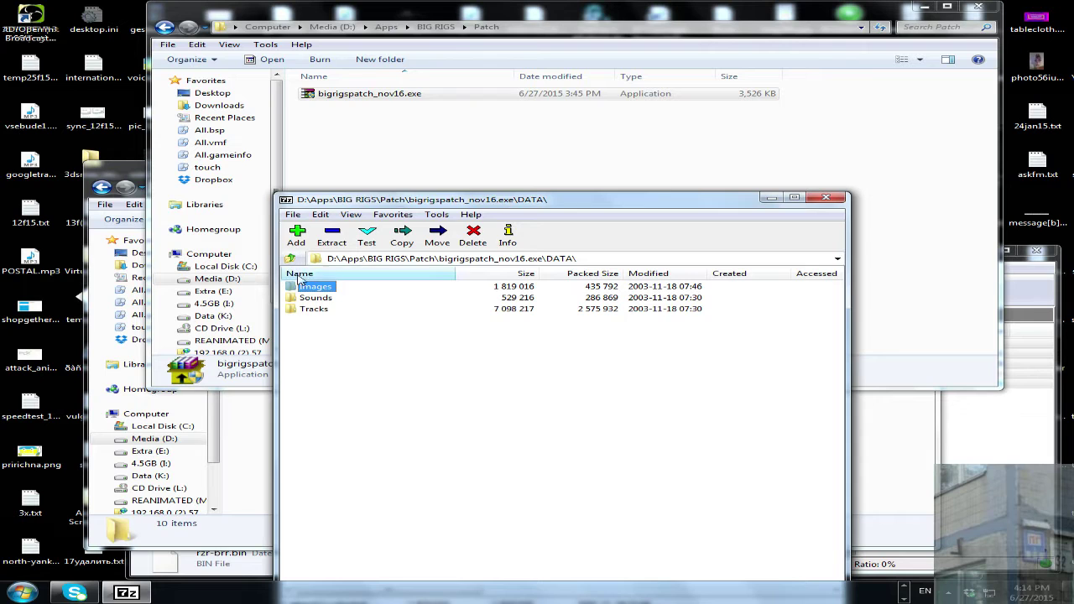
pyautogui.click(290, 259)
pyautogui.click(319, 298)
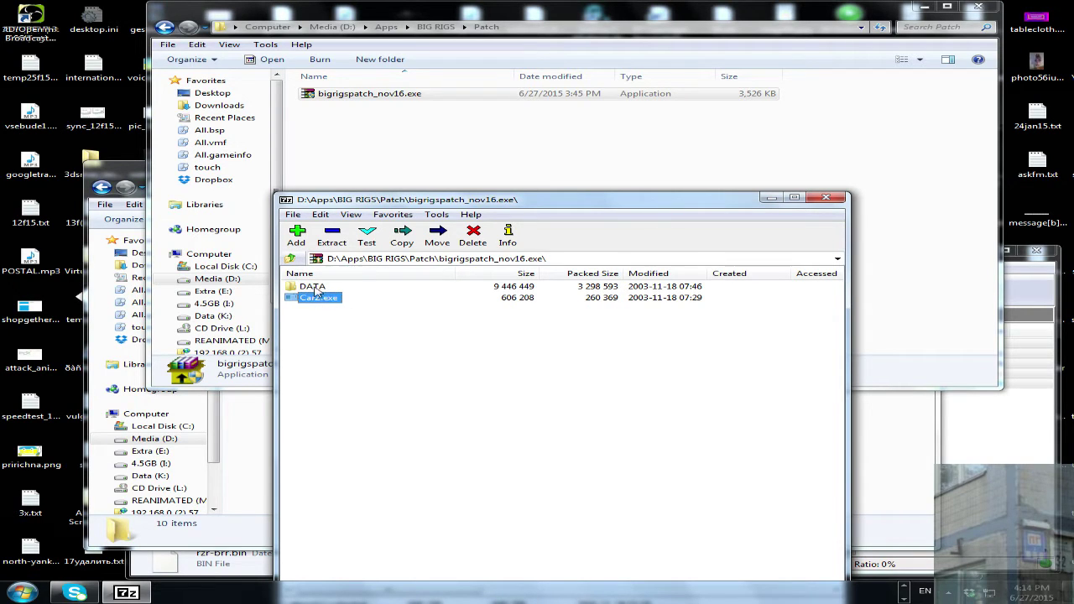
pyautogui.click(314, 288)
pyautogui.doubleClick(315, 288)
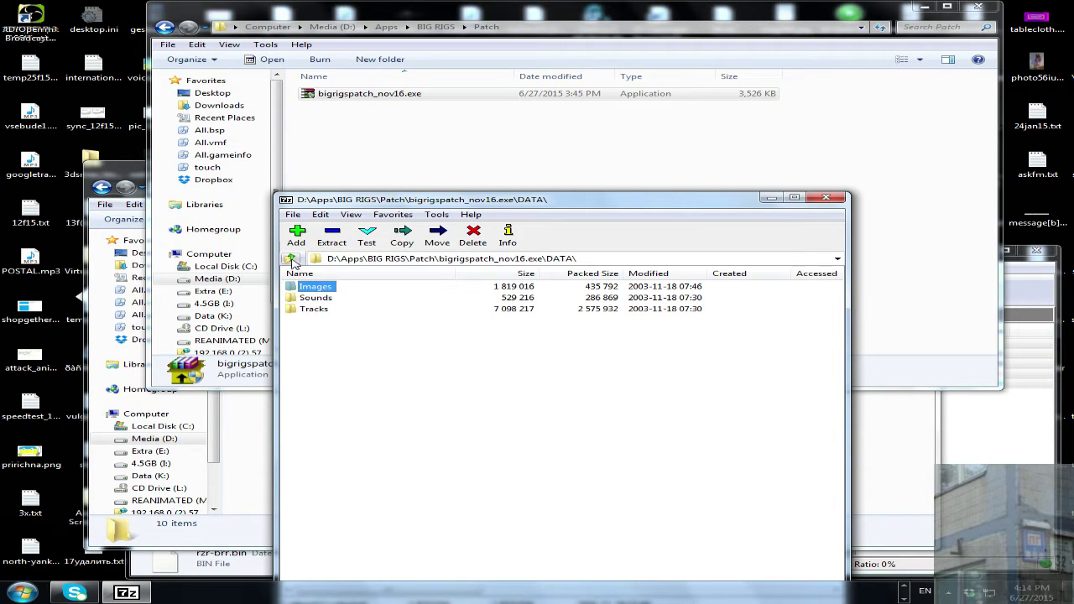
pyautogui.click(291, 260)
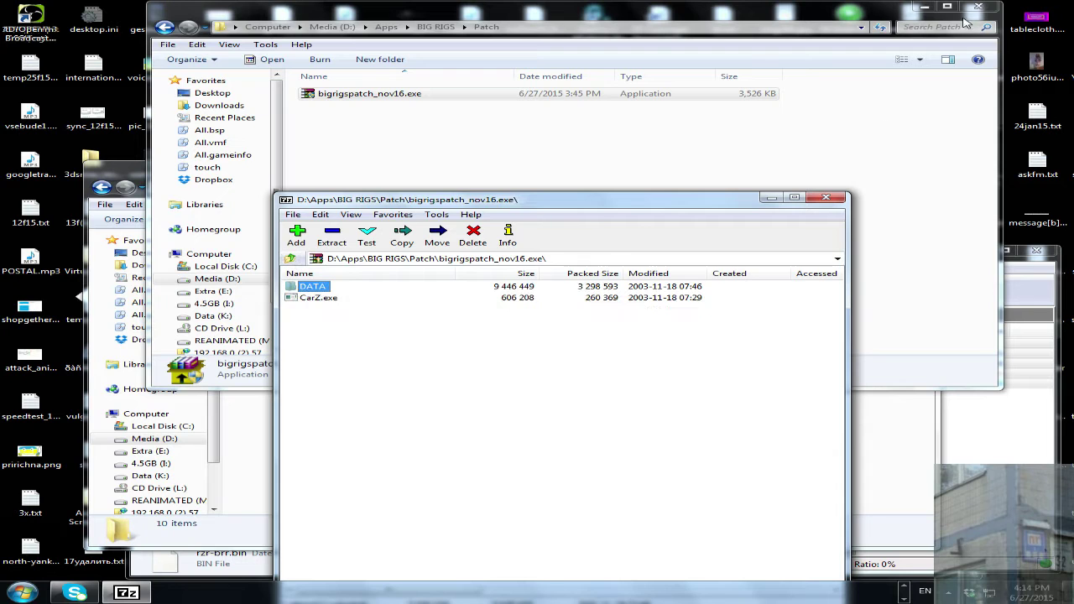
# Copy DATA and CarZ.exe from the patch archive into the Big Rigs Racing folder, merging the Data folder and replacing the existing CarZ.exe
pyautogui.click(925, 7)
pyautogui.moveTo(445, 201); pyautogui.dragTo(649, 354)
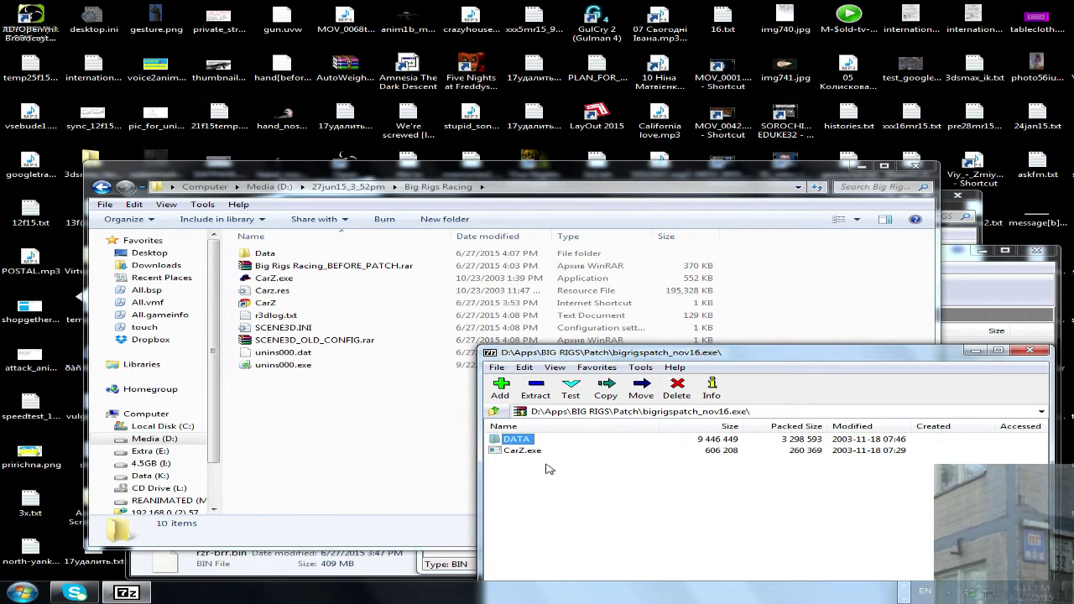
pyautogui.moveTo(550, 462); pyautogui.dragTo(406, 415)
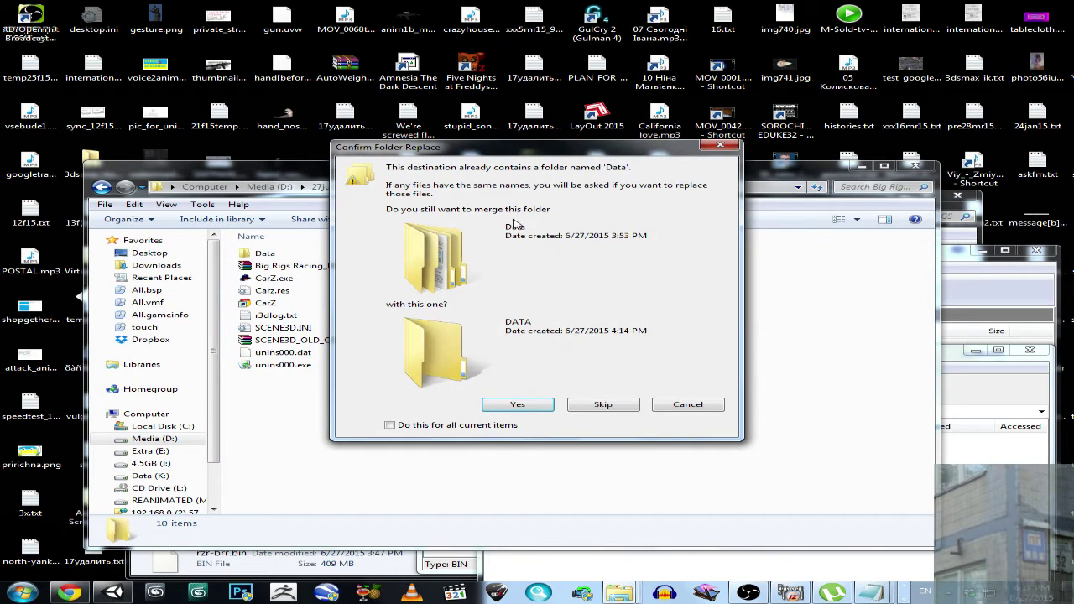
pyautogui.click(516, 406)
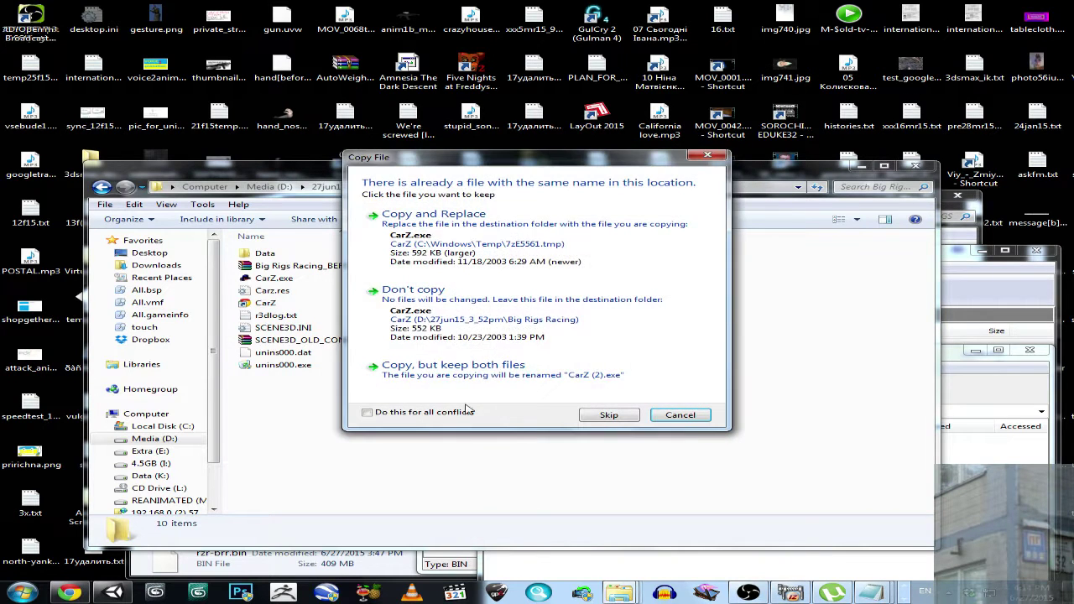
pyautogui.click(432, 240)
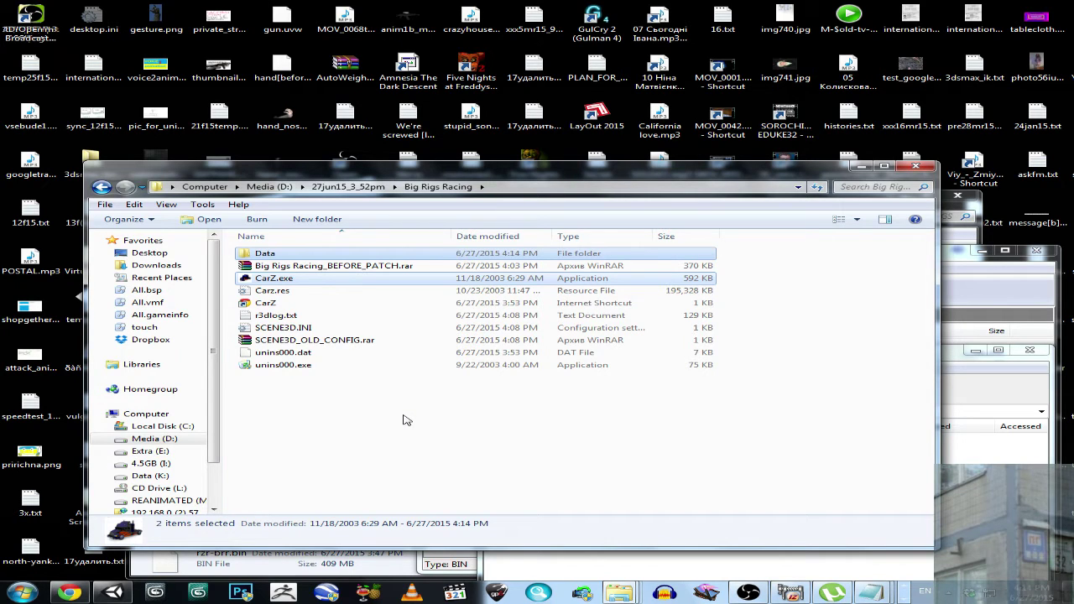
# Open SCENE3D.INI in Notepad, review its screen resolution values and minimize the file
pyautogui.doubleClick(294, 329)
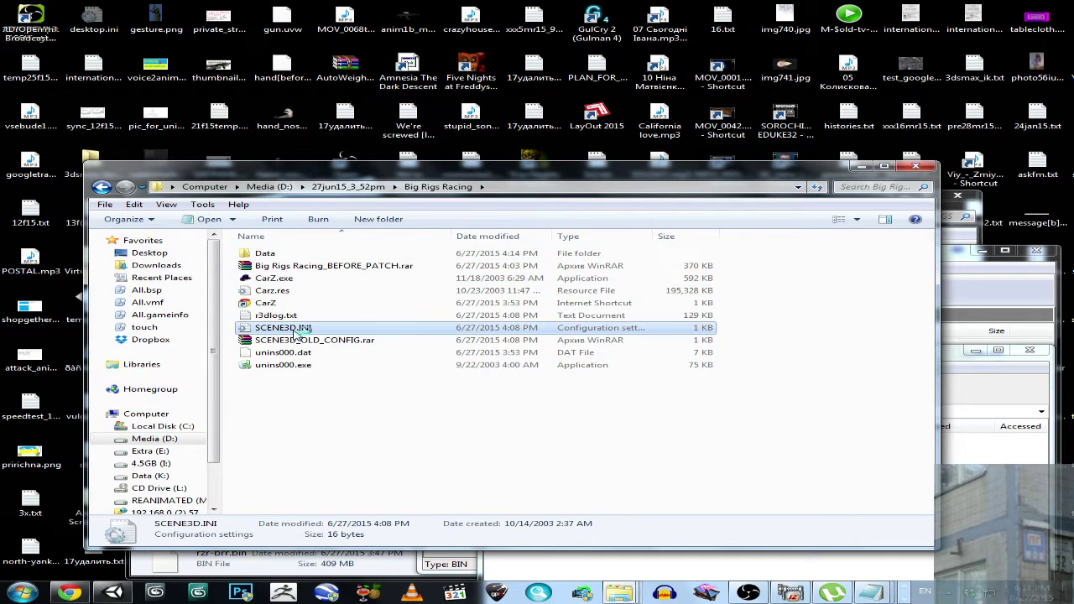
pyautogui.moveTo(344, 287); pyautogui.dragTo(458, 384)
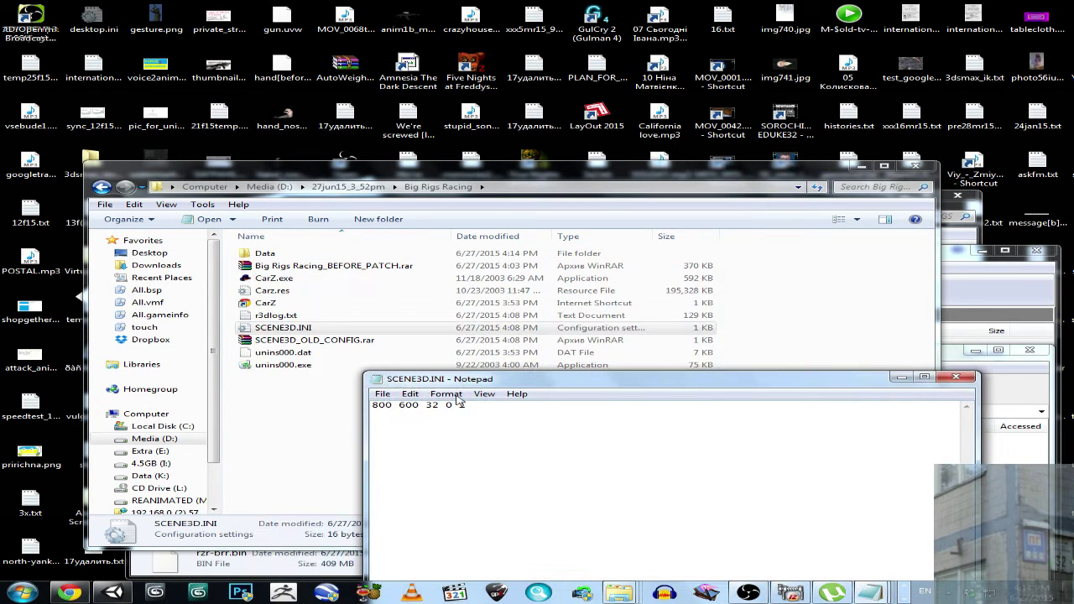
pyautogui.moveTo(388, 406); pyautogui.dragTo(418, 407)
pyautogui.click(748, 594)
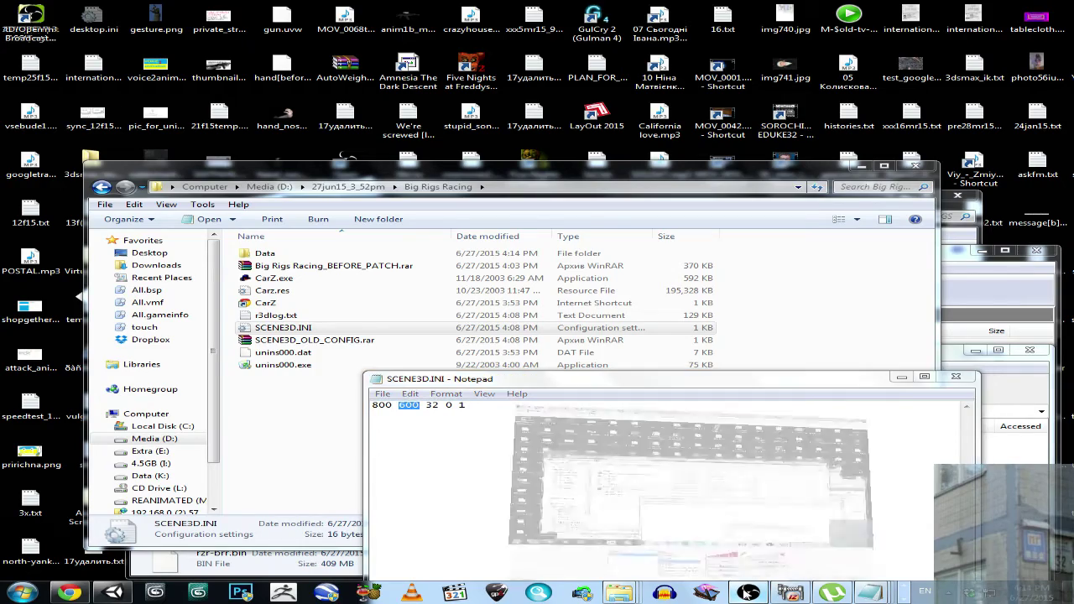
pyautogui.click(748, 593)
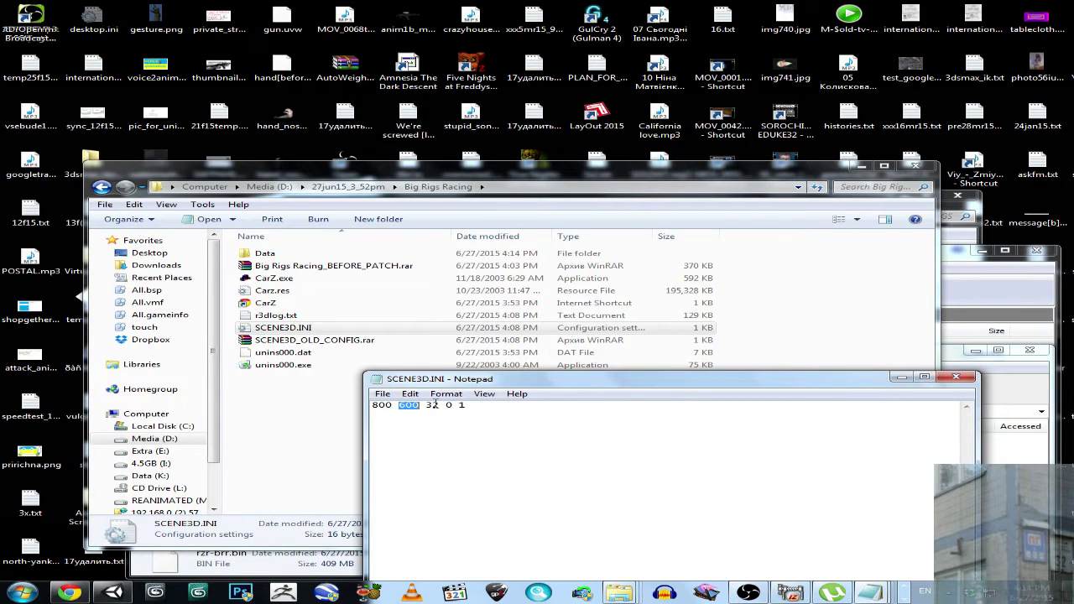
pyautogui.click(900, 378)
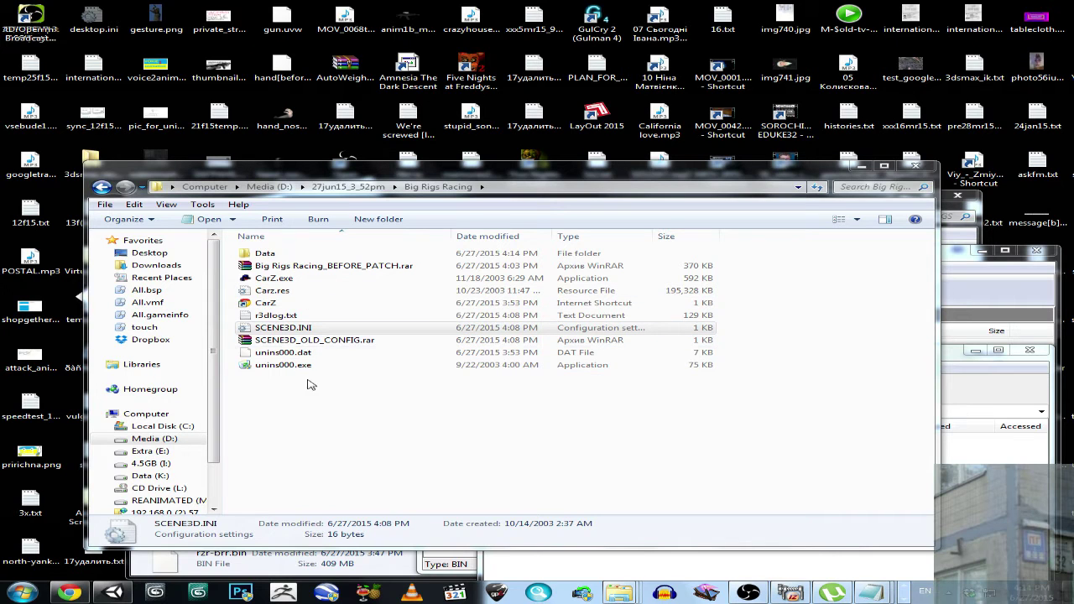
# Launch the game from CarZ.exe and view its credits, returning to the main menu
pyautogui.click(275, 278)
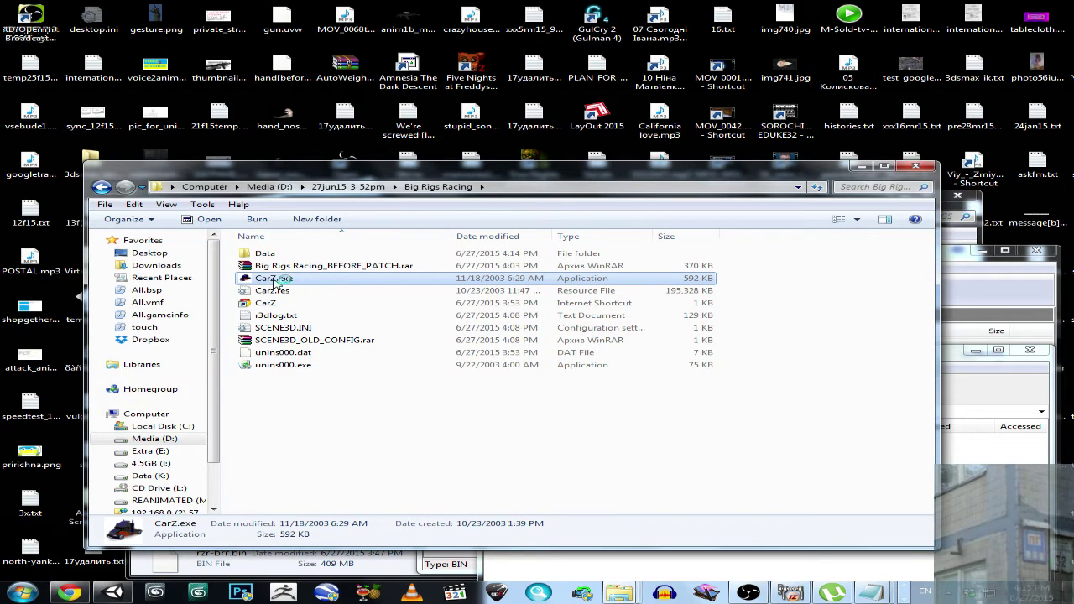
pyautogui.doubleClick(275, 280)
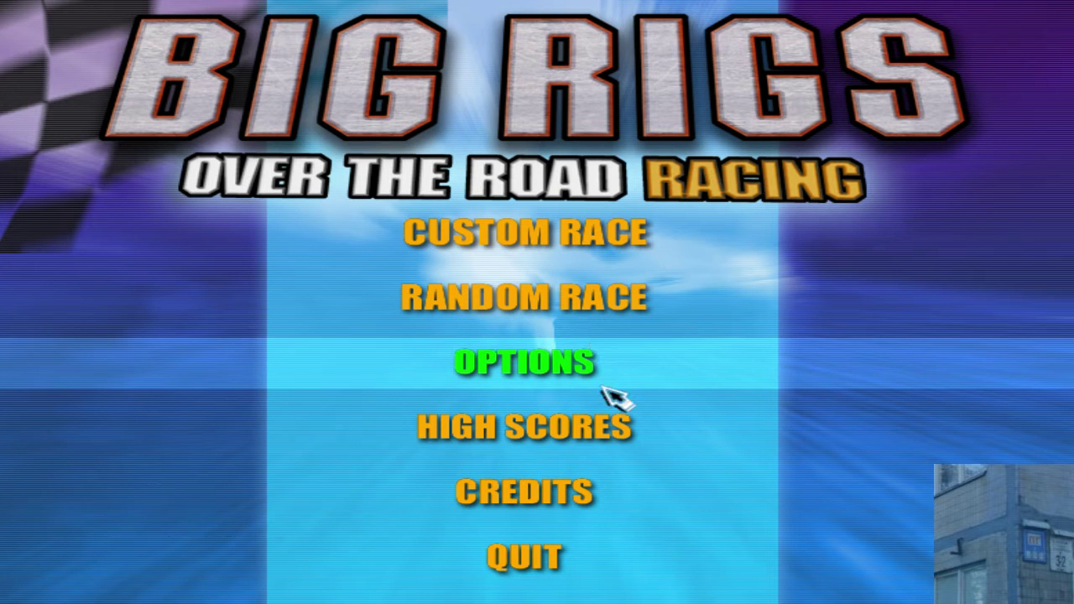
pyautogui.click(551, 507)
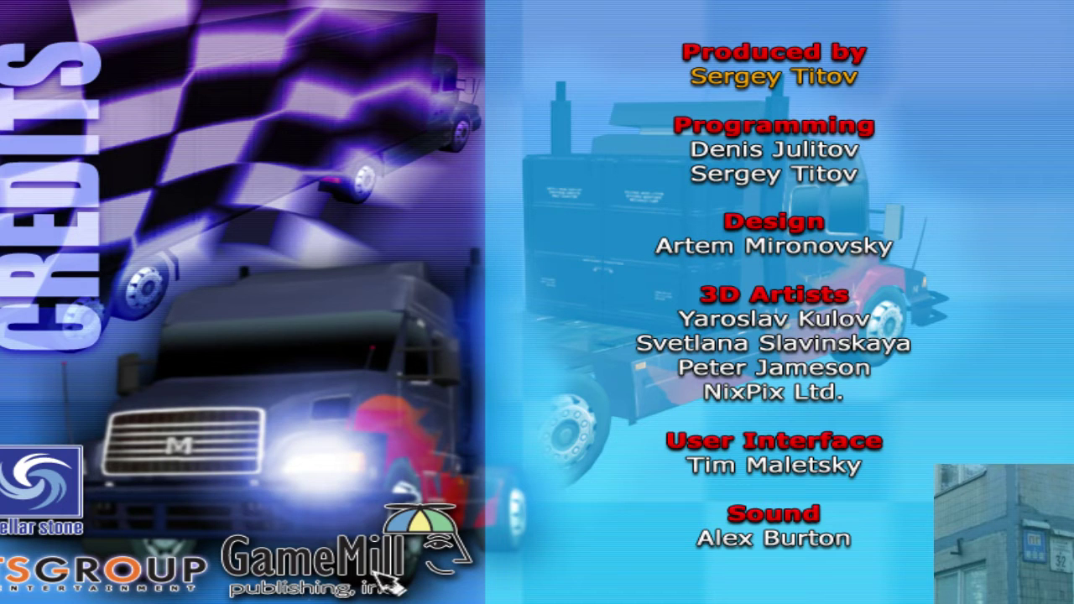
pyautogui.click(688, 514)
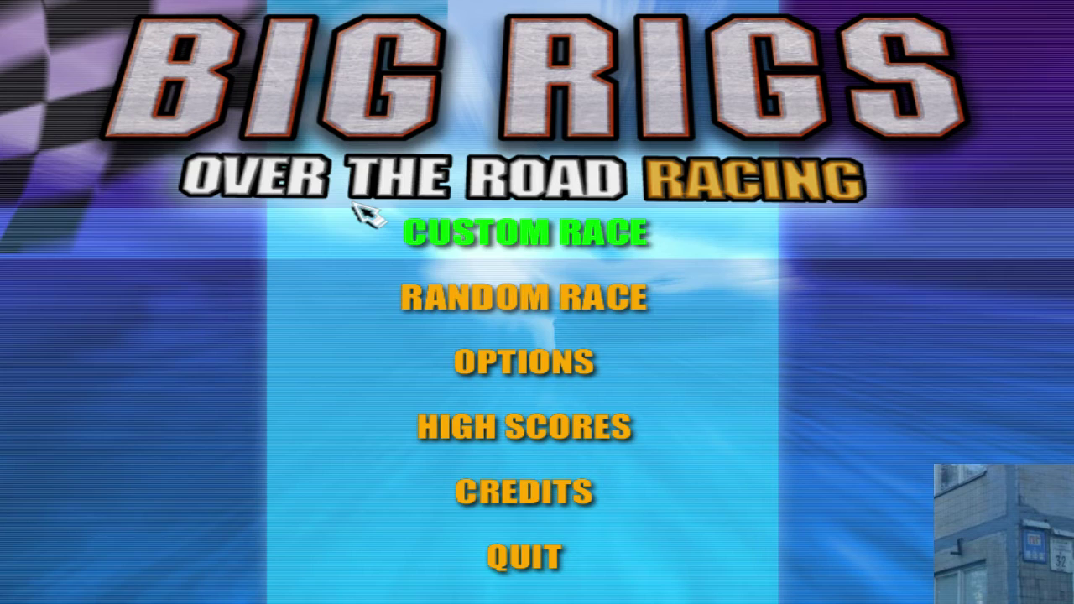
# View the high scores table, leave it and open the game options
pyautogui.click(491, 431)
pyautogui.click(448, 534)
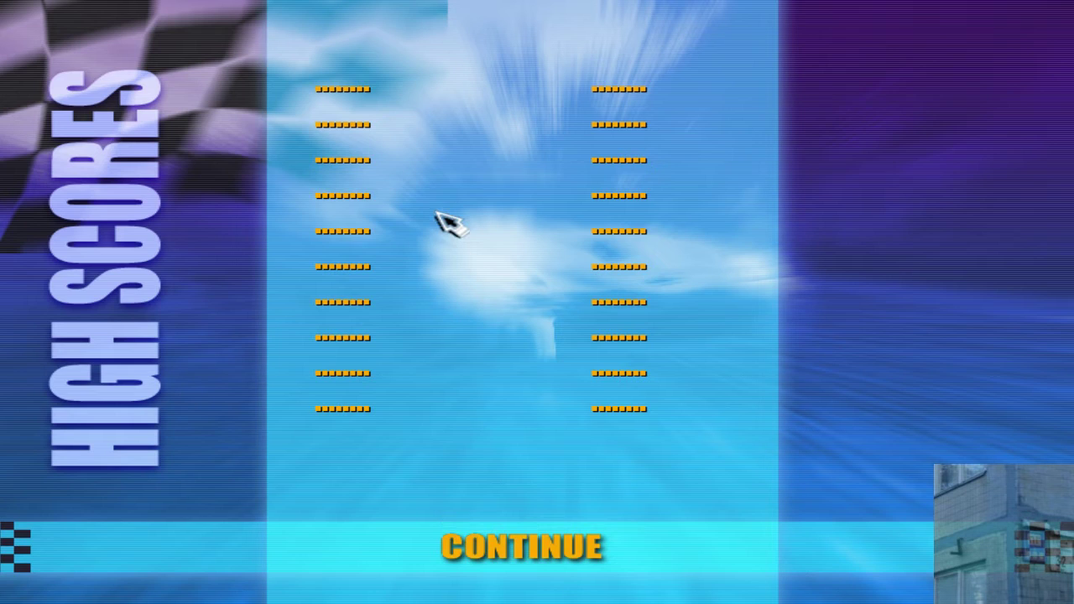
pyautogui.click(466, 364)
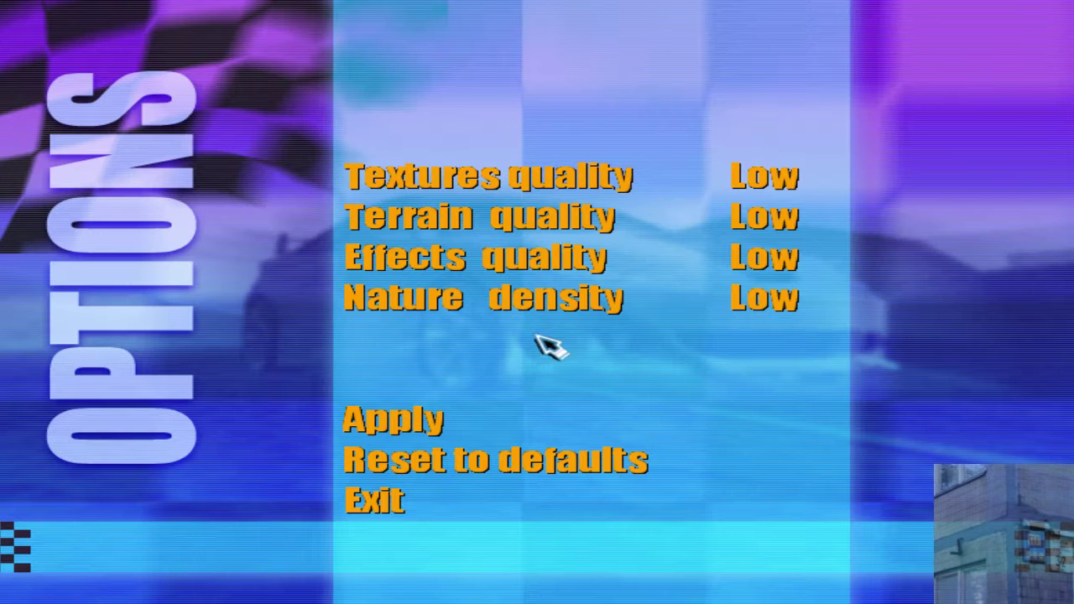
# Set the textures quality and the terrain quality to Normal
pyautogui.click(768, 177)
pyautogui.click(768, 176)
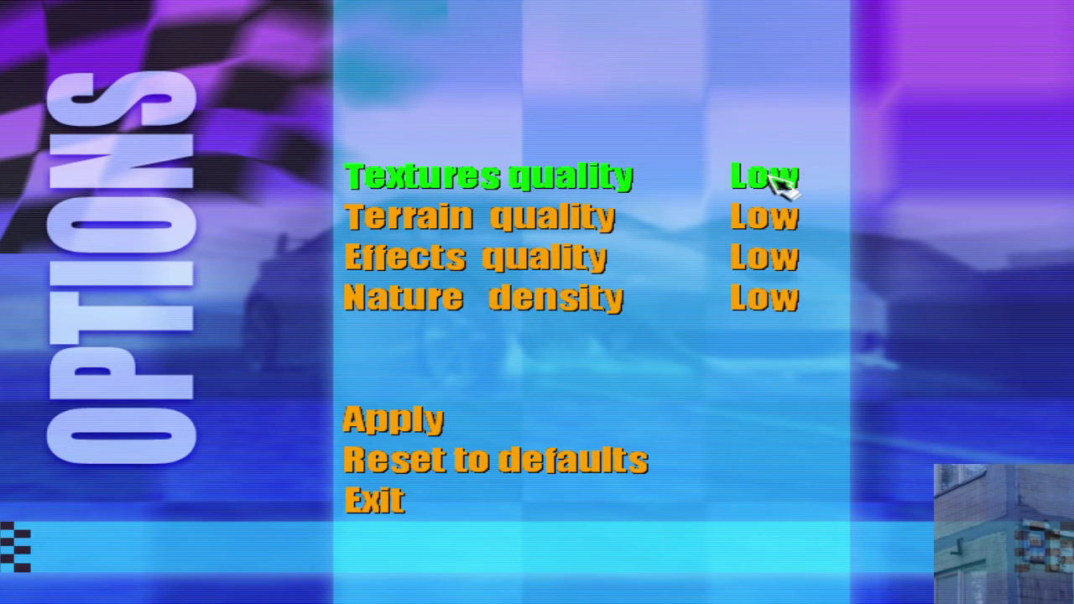
pyautogui.click(772, 176)
pyautogui.click(772, 176)
pyautogui.click(773, 176)
pyautogui.click(772, 176)
pyautogui.click(772, 178)
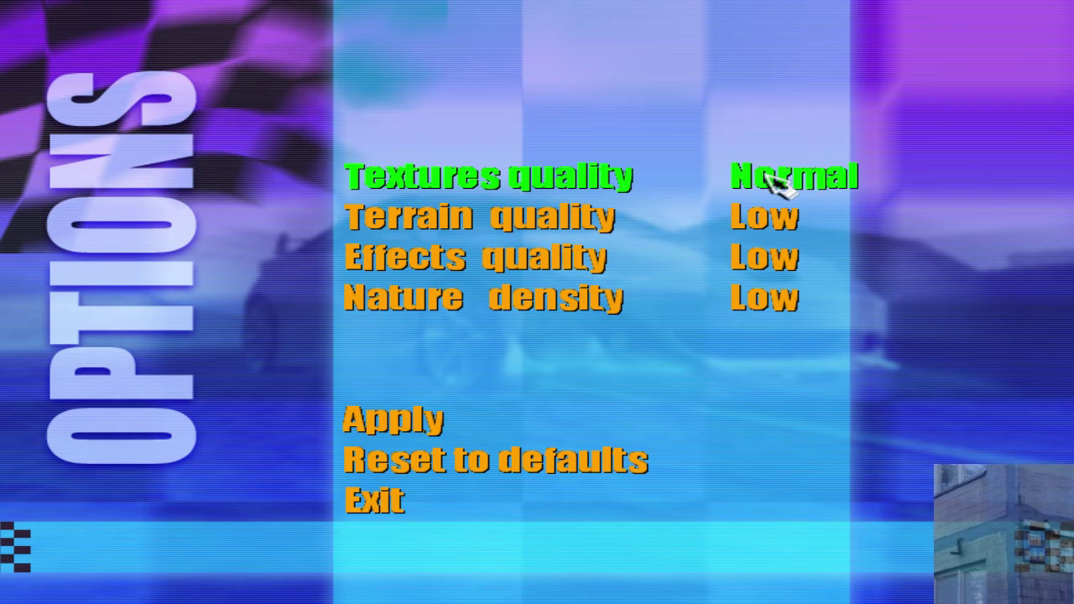
pyautogui.click(771, 178)
pyautogui.click(770, 179)
pyautogui.click(772, 216)
pyautogui.click(774, 218)
pyautogui.click(770, 216)
# Set the effects quality and nature density to High and apply the graphics options
pyautogui.click(777, 259)
pyautogui.click(777, 259)
pyautogui.click(777, 258)
pyautogui.click(780, 261)
pyautogui.click(780, 262)
pyautogui.click(780, 262)
pyautogui.click(779, 262)
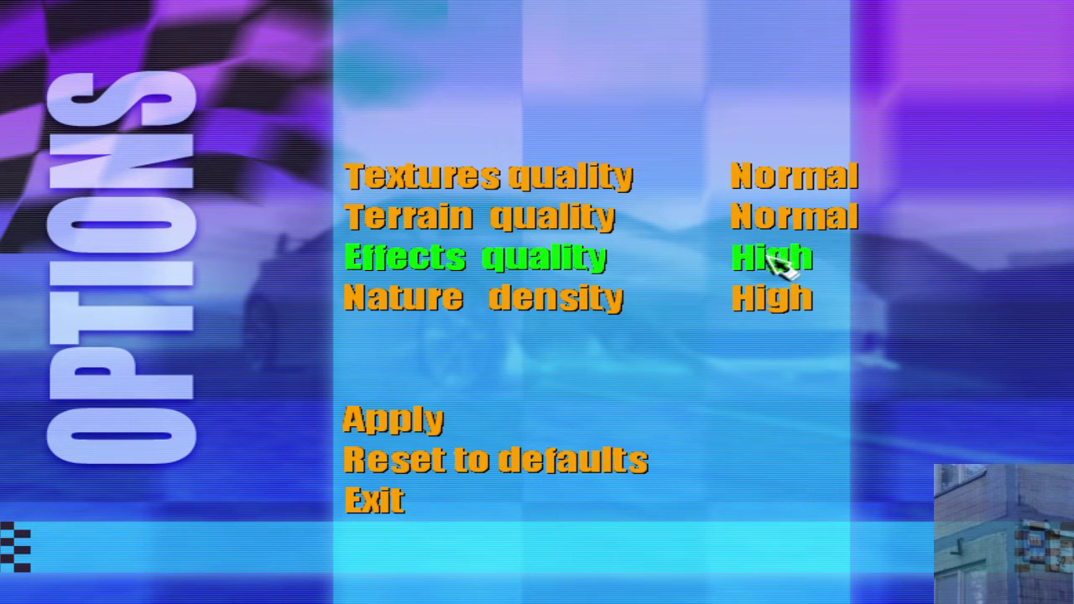
pyautogui.click(427, 426)
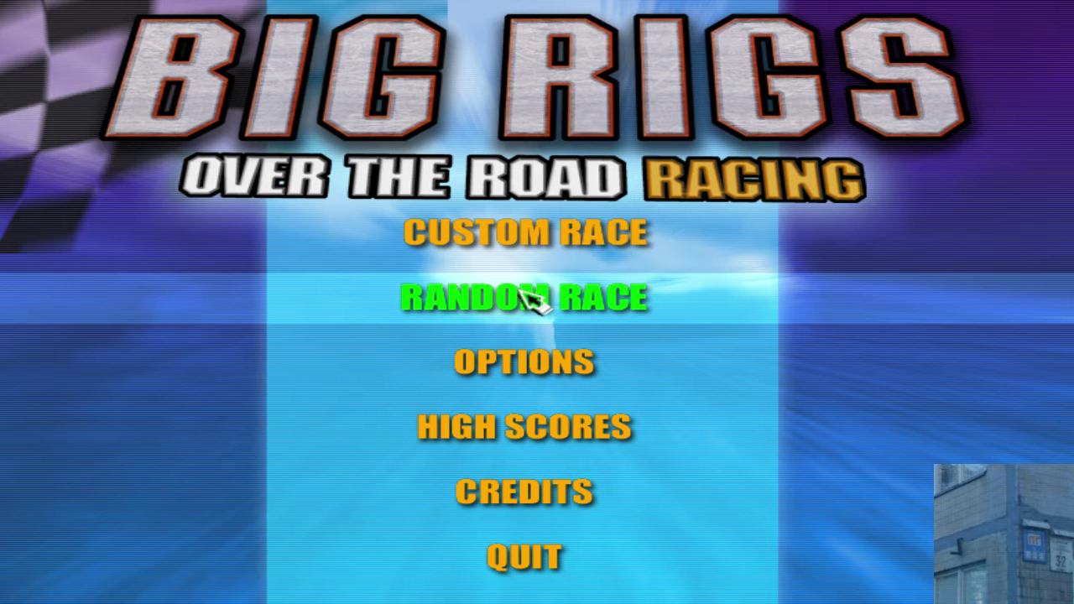
# Start a random race and accelerate the truck along the road past the START gantry
pyautogui.click(528, 298)
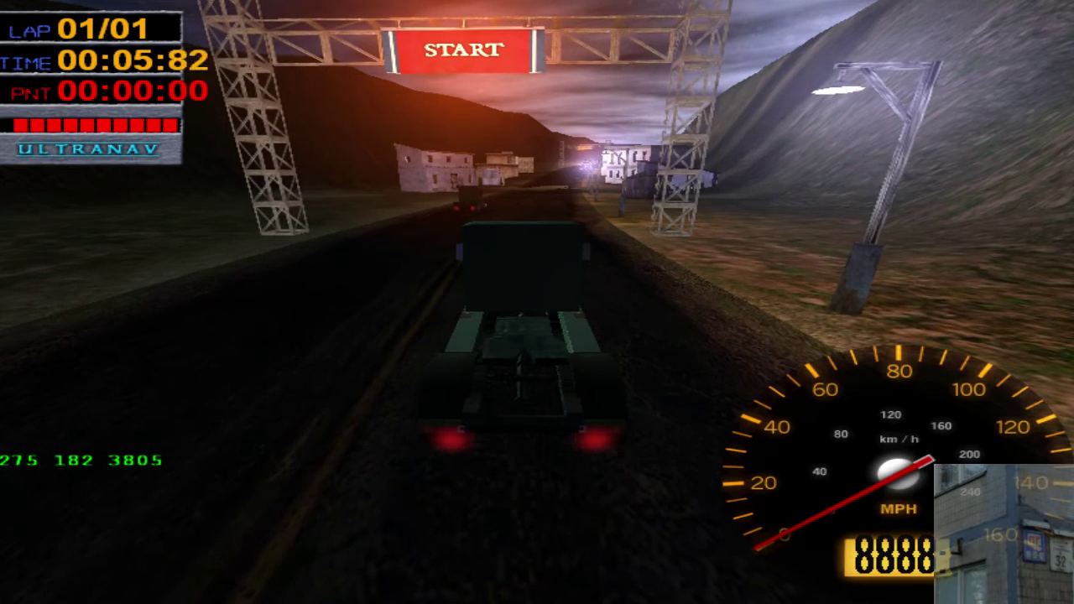
pyautogui.press('Up')
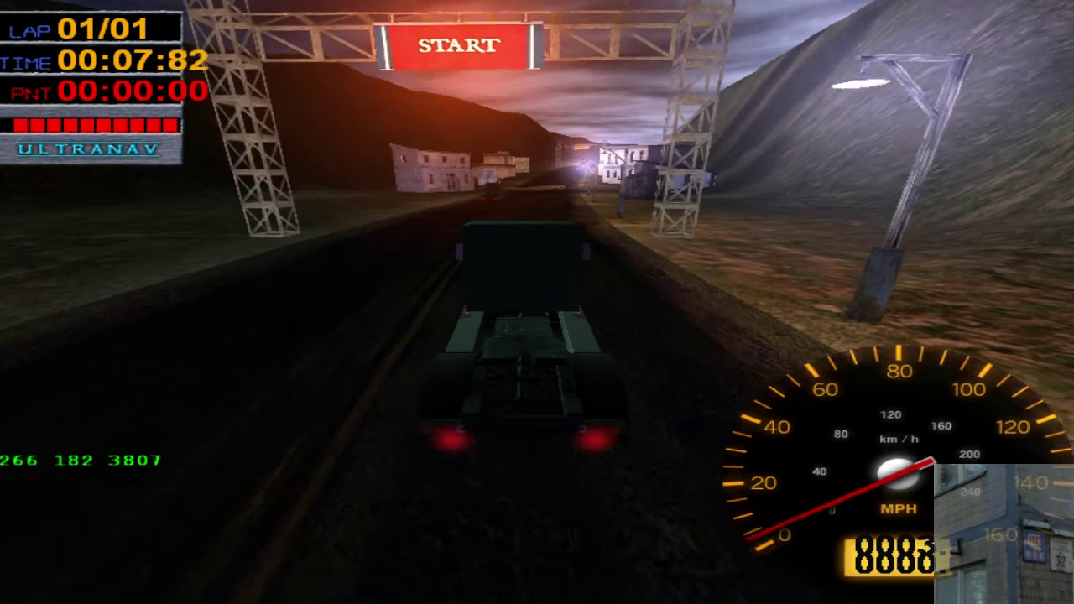
pyautogui.press('Up')
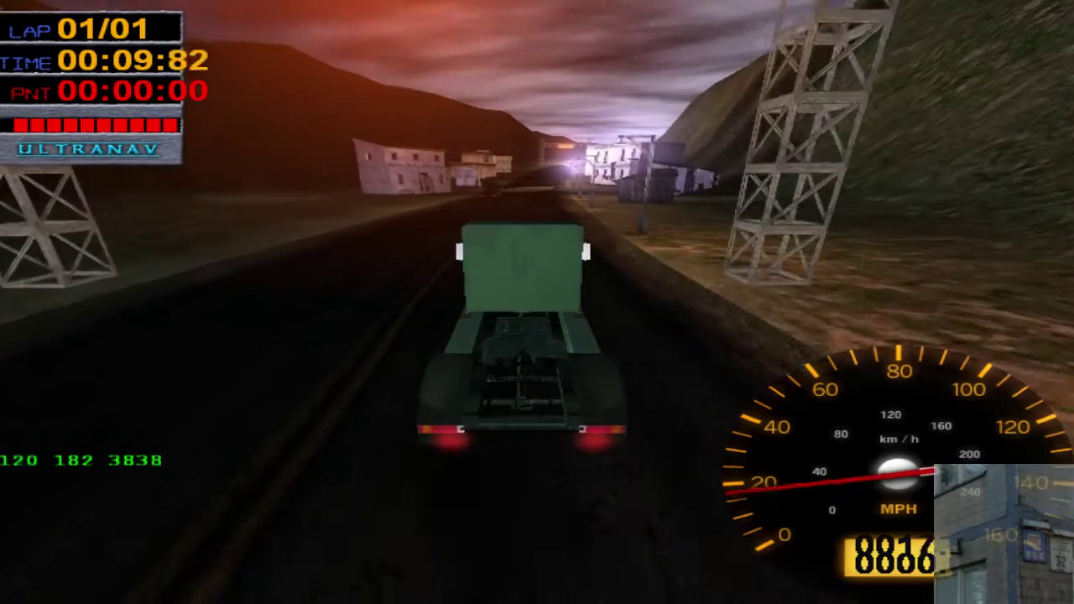
pyautogui.press('Up')
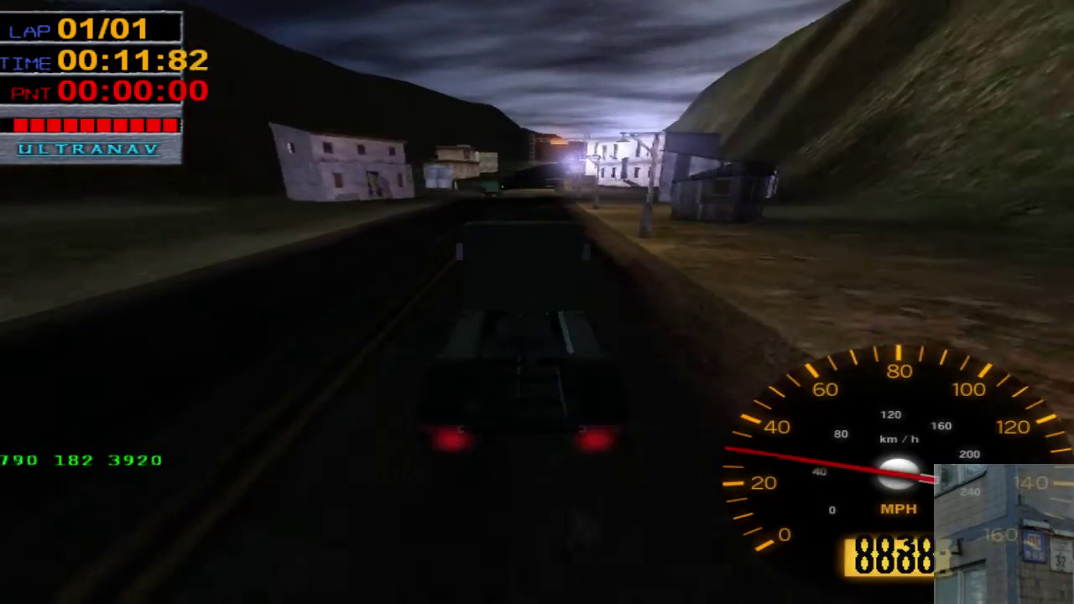